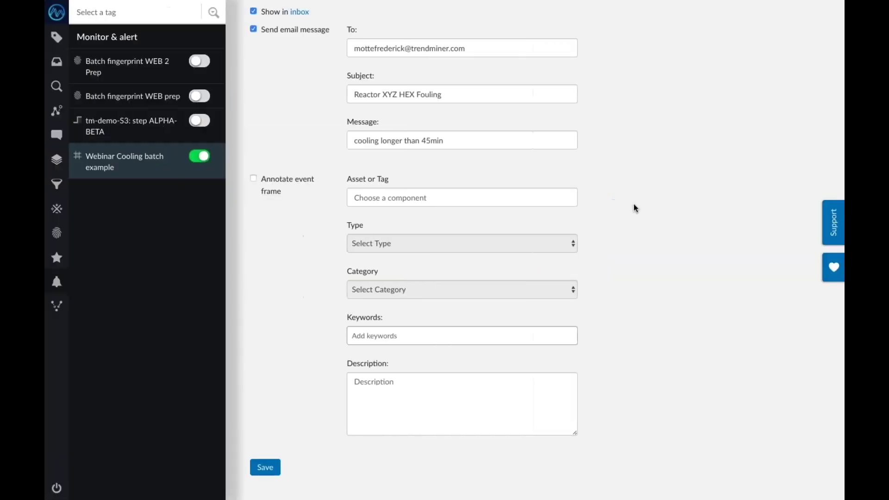
# Start a new session and load saved view Example #3 with WE3-FIC801, WE3-PIC800, WE3-TIC801 trends
pyautogui.click(56, 488)
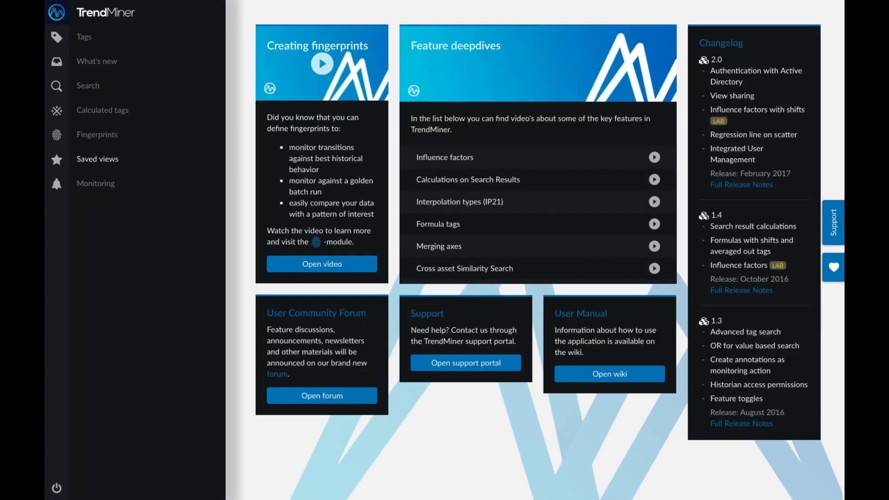
pyautogui.click(117, 159)
pyautogui.click(116, 140)
pyautogui.click(129, 178)
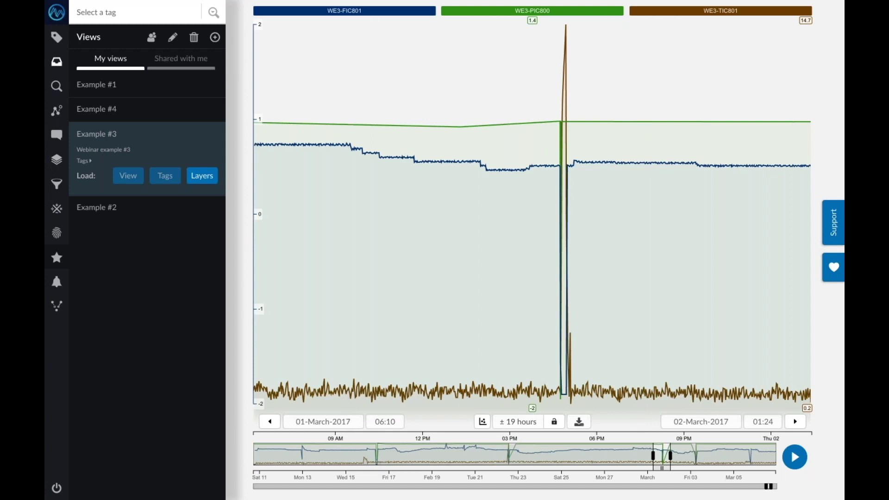
pyautogui.click(56, 86)
# Select the cooling spike and zoom the chart to 16:26–17:16 on 01 March 2017
pyautogui.moveTo(551, 153); pyautogui.dragTo(575, 156)
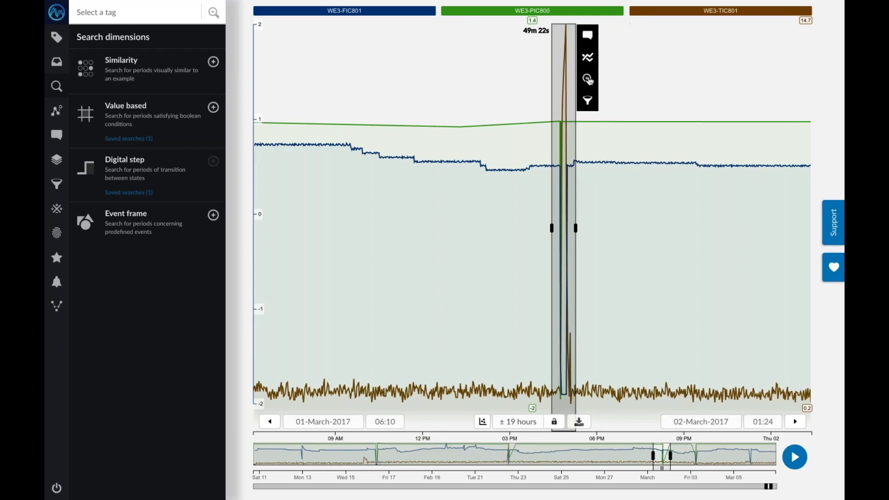
pyautogui.click(588, 76)
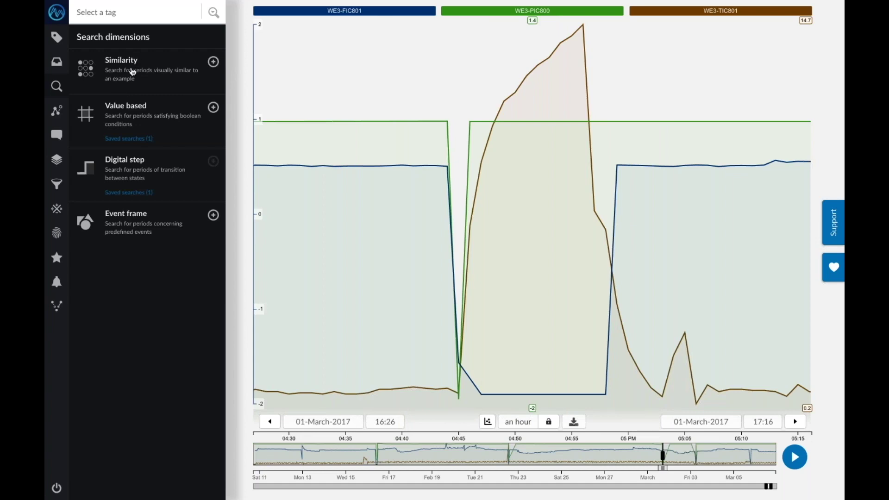
# Run a similarity search at 90% minimum score, finding Feb 22 (98%) and Mar 3 (91%) matches
pyautogui.click(133, 72)
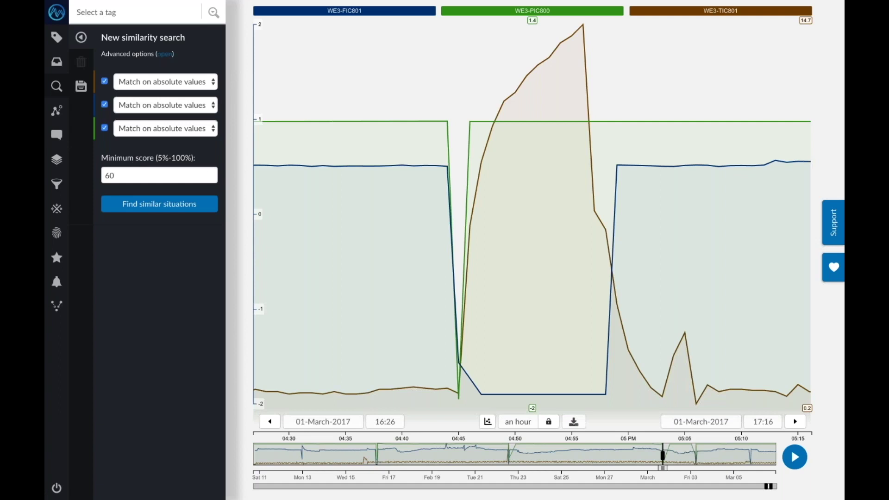
pyautogui.doubleClick(134, 174)
pyautogui.write('90')
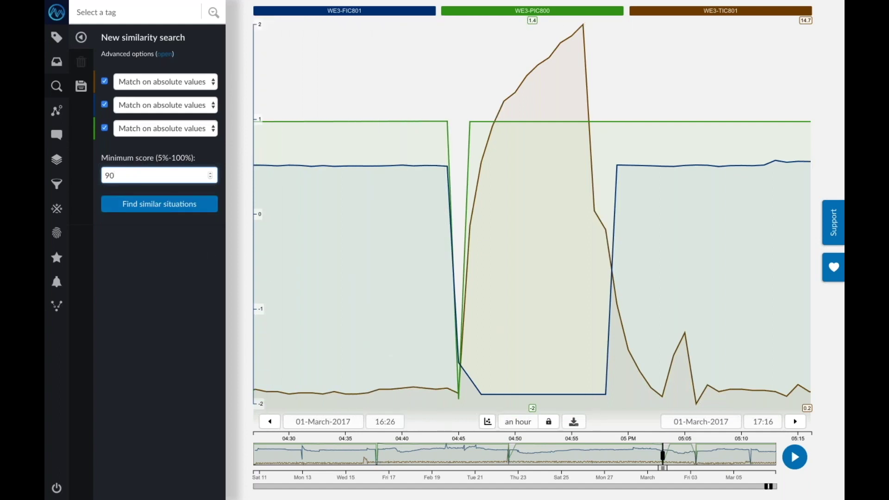
pyautogui.click(159, 206)
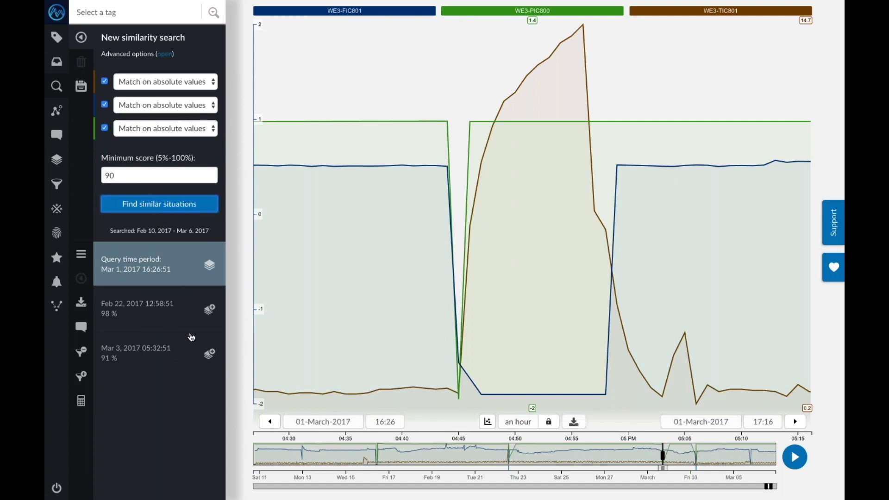
# Overlay the 98% and 91% matches on the chart and show the saved fingerprints list
pyautogui.click(209, 310)
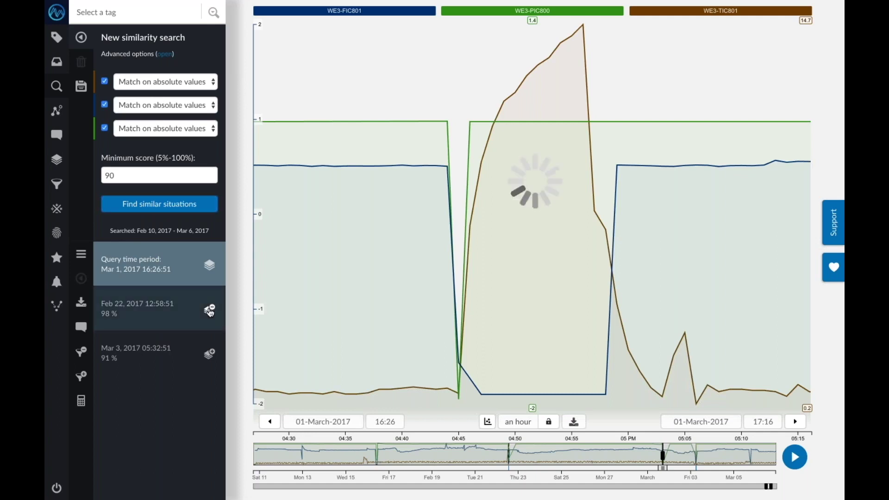
pyautogui.click(209, 354)
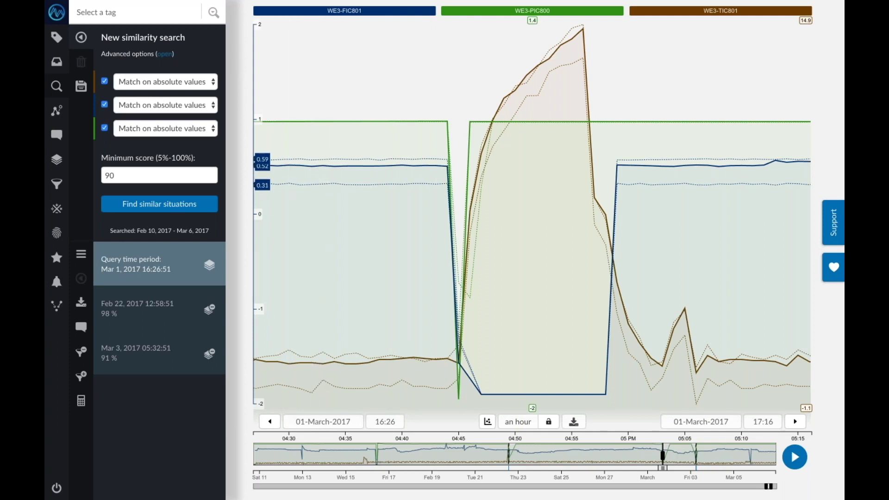
pyautogui.click(55, 233)
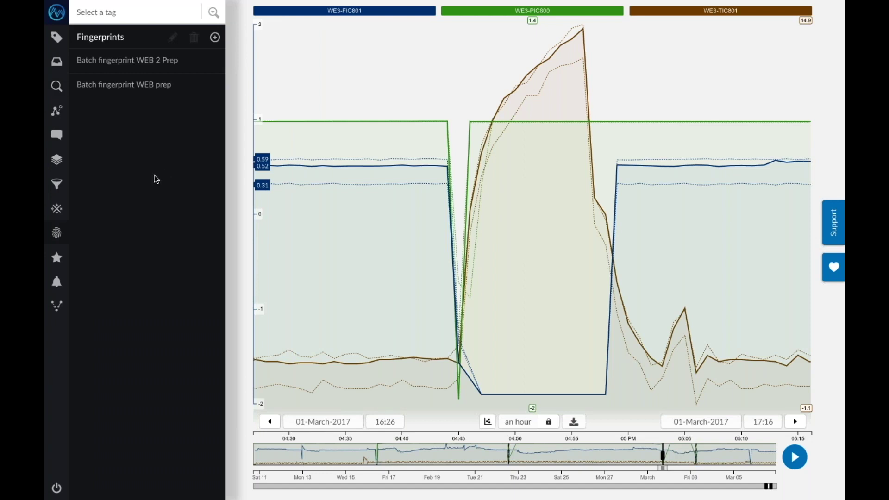
# Abandon the first fingerprint and zoom the chart into a shorter span around the dip
pyautogui.click(215, 39)
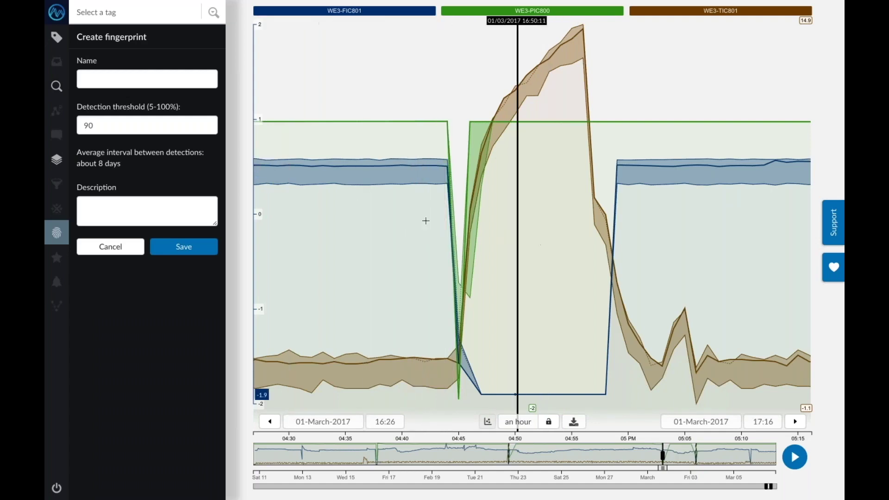
pyautogui.click(110, 246)
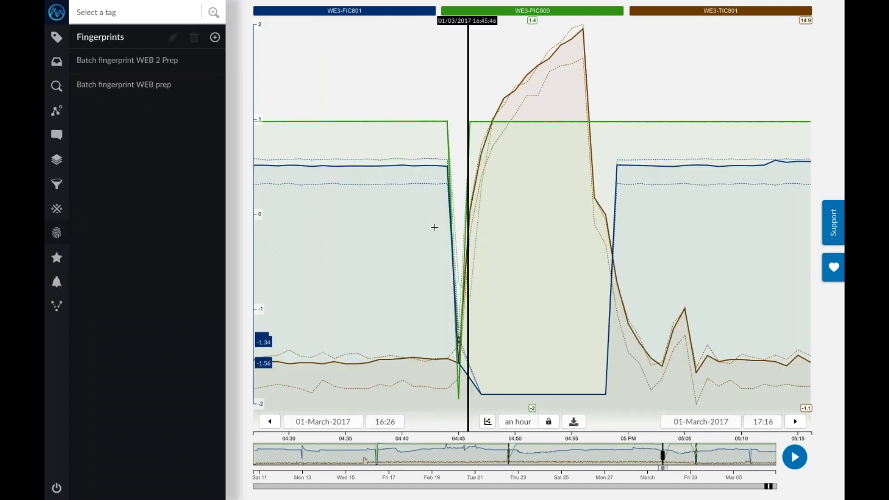
pyautogui.moveTo(423, 227); pyautogui.dragTo(503, 222)
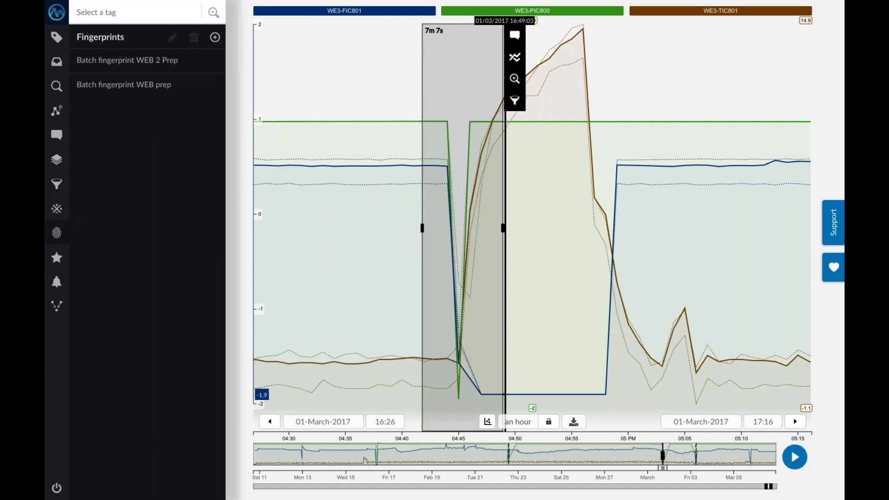
pyautogui.click(515, 79)
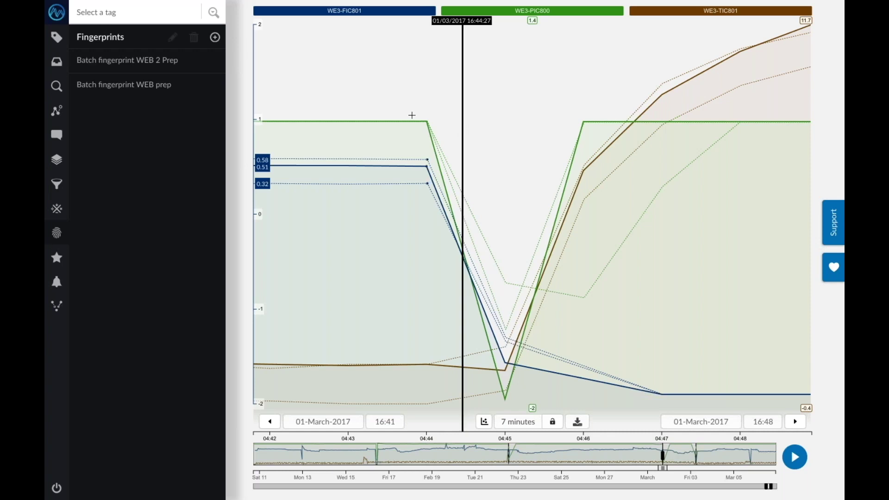
# Create and save the fingerprint 'Webinar fingerprint column upset' at 90% threshold
pyautogui.click(215, 37)
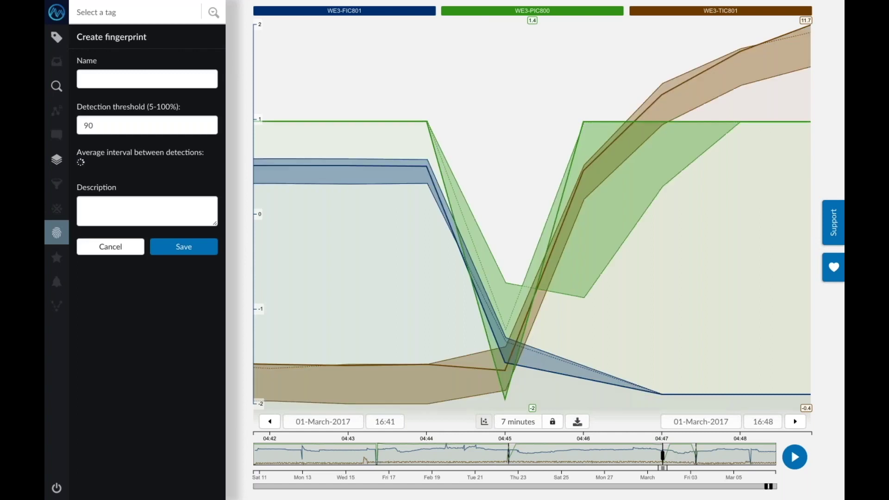
pyautogui.click(116, 75)
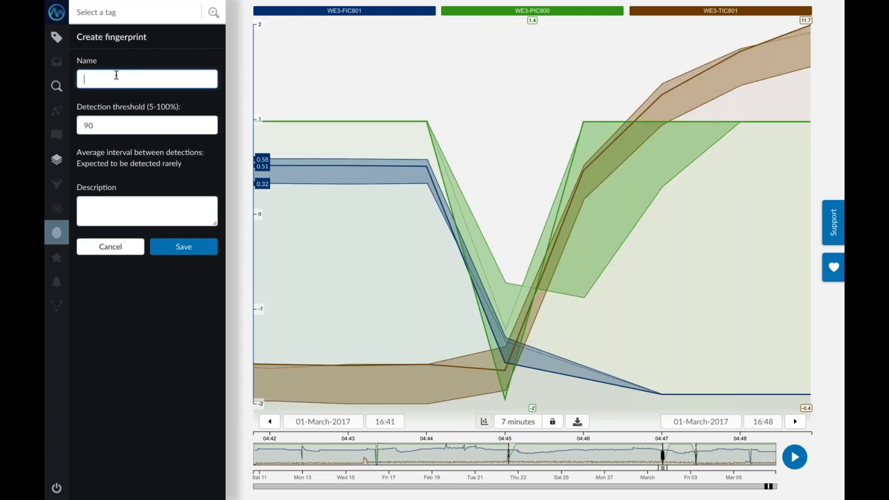
pyautogui.write('Webinar fingerprint column up')
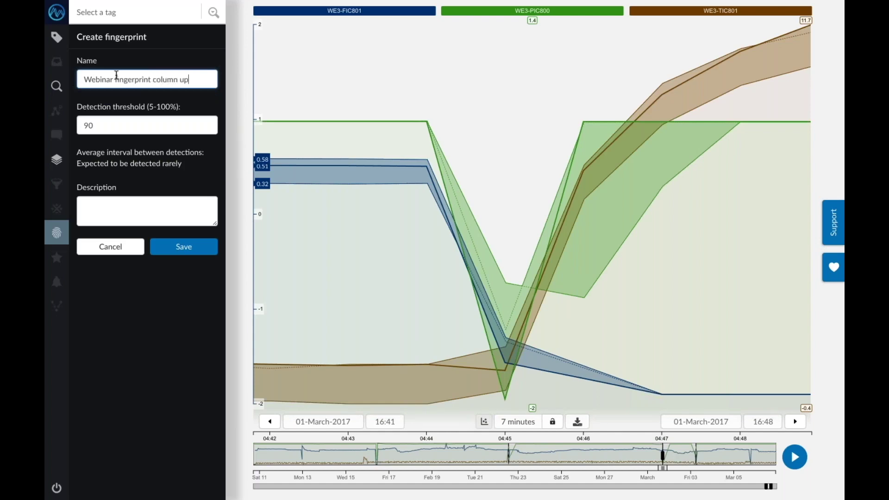
pyautogui.write('set')
pyautogui.click(184, 246)
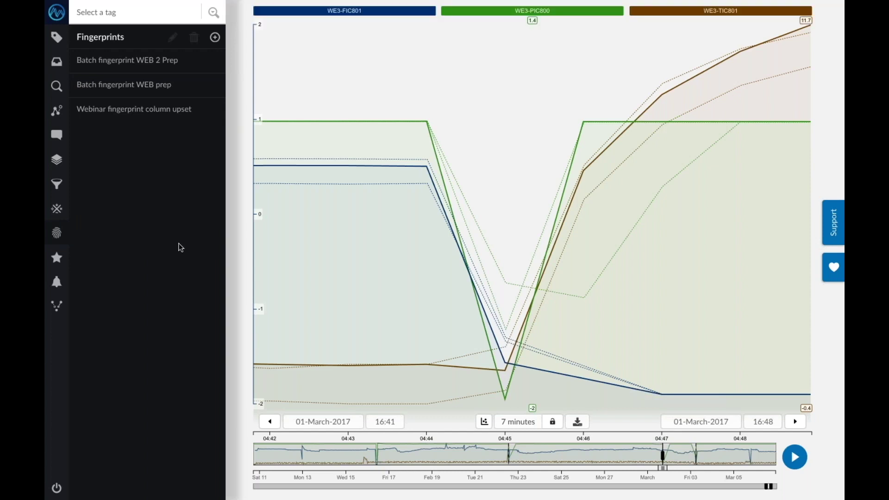
# Open the Webinar fingerprint column upset monitor settings and enable Show in inbox for detections
pyautogui.click(57, 284)
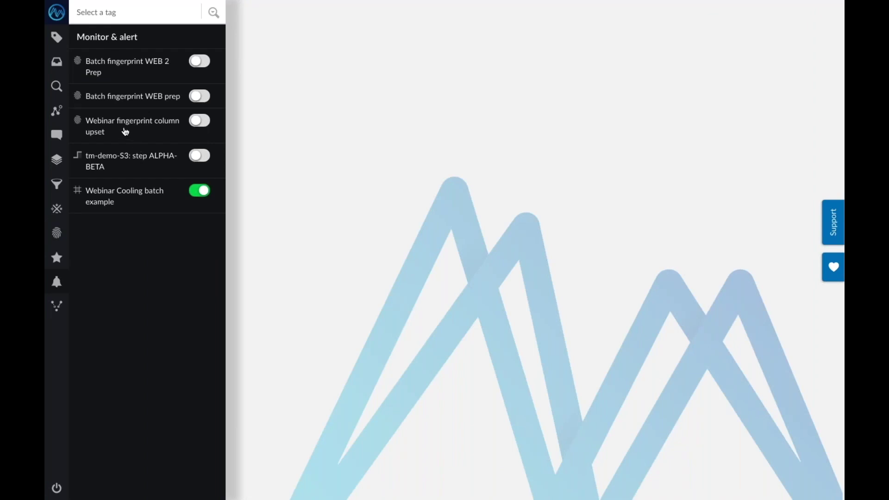
pyautogui.click(125, 134)
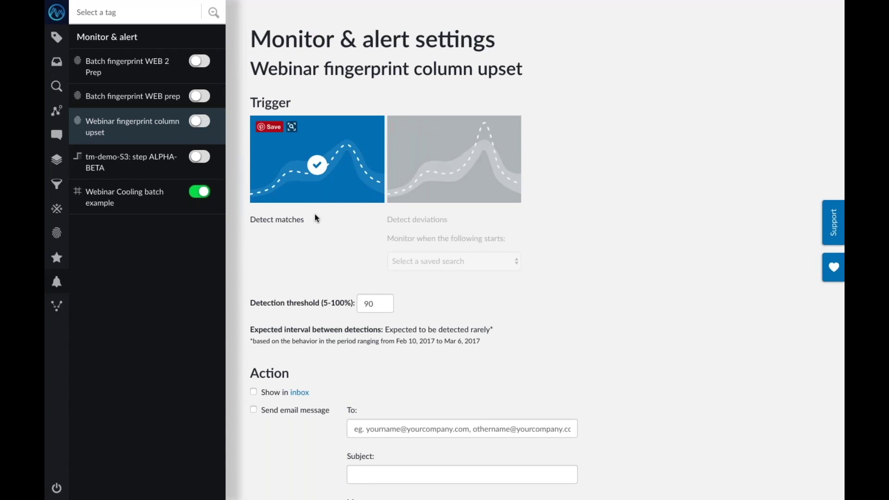
pyautogui.scroll(-1, 316, 219)
pyautogui.scroll(-5, 329, 246)
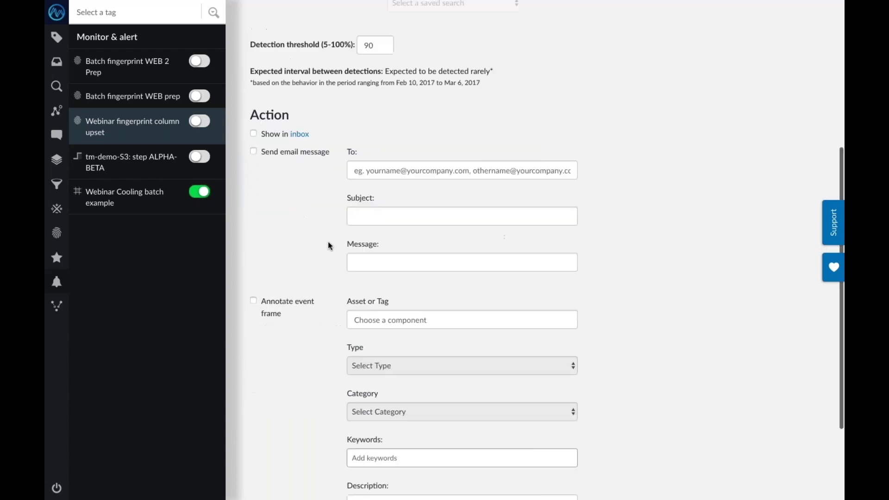
pyautogui.click(253, 161)
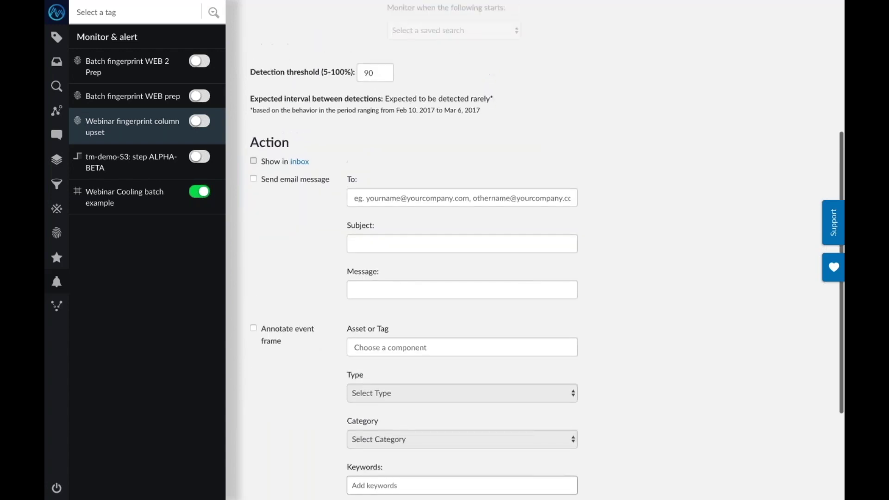
# Turn on email alerts and address them to the crew's e-mail address
pyautogui.click(265, 184)
pyautogui.click(382, 198)
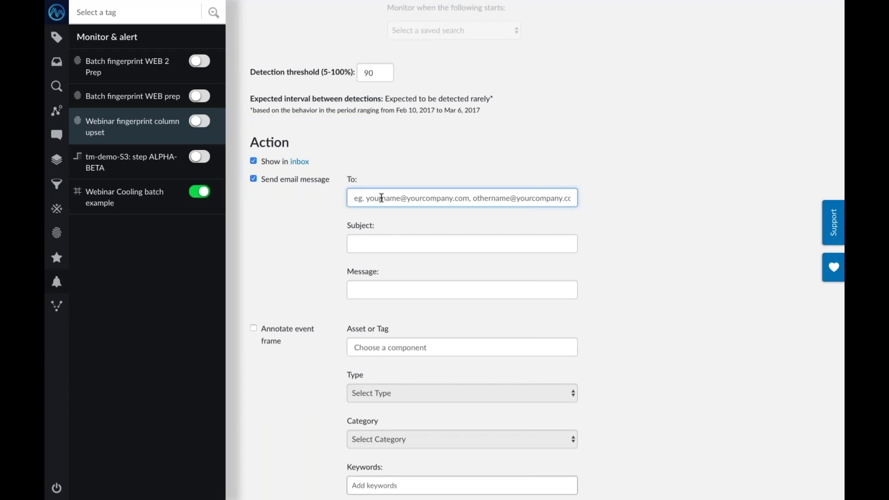
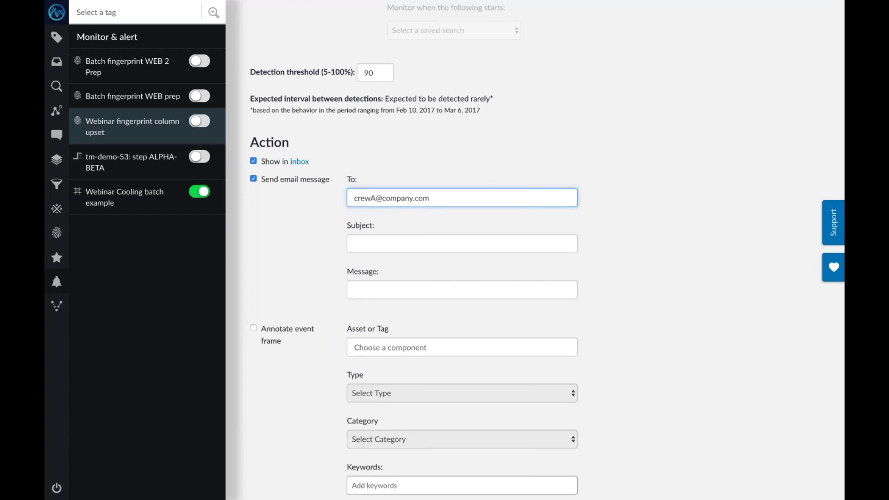
# Set subject 'Distillation U100 trip risk' and message 'Start procedure #25 - Step 1: Valve LS in MAN'
pyautogui.click(354, 244)
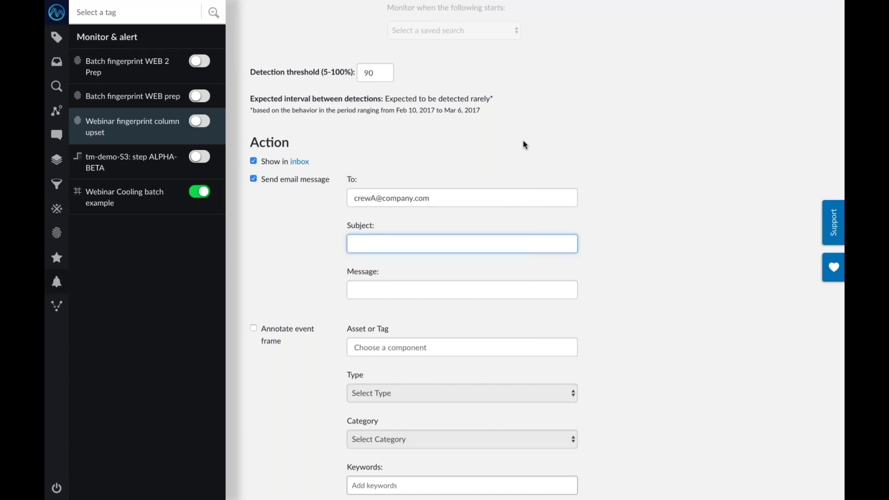
pyautogui.write('Distillation U100 trip risk')
pyautogui.click(354, 290)
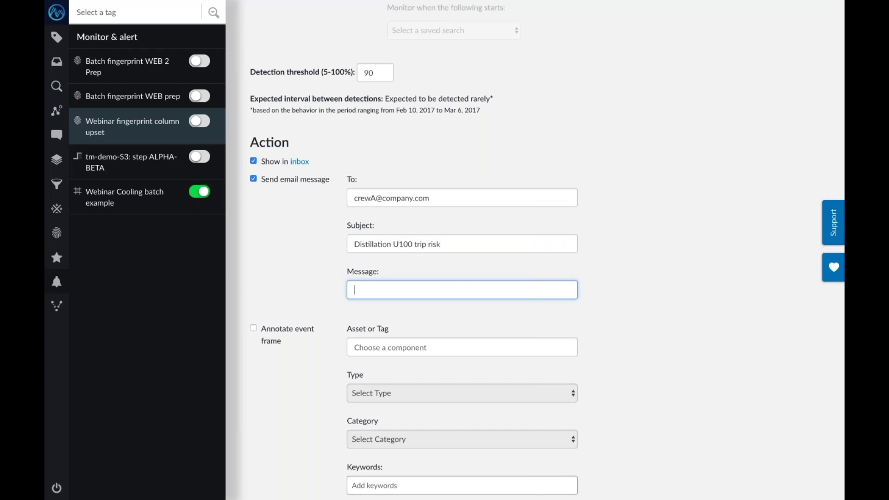
pyautogui.write('Start procedure #25 - Step 1')
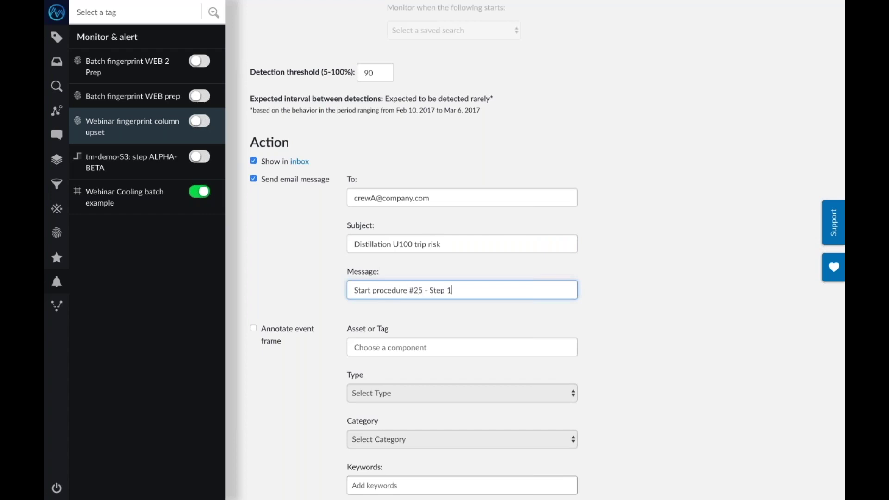
pyautogui.write(': Valve S')
pyautogui.press('BackSpace')
pyautogui.write('LS in MAN')
pyautogui.scroll(-1, 547, 251)
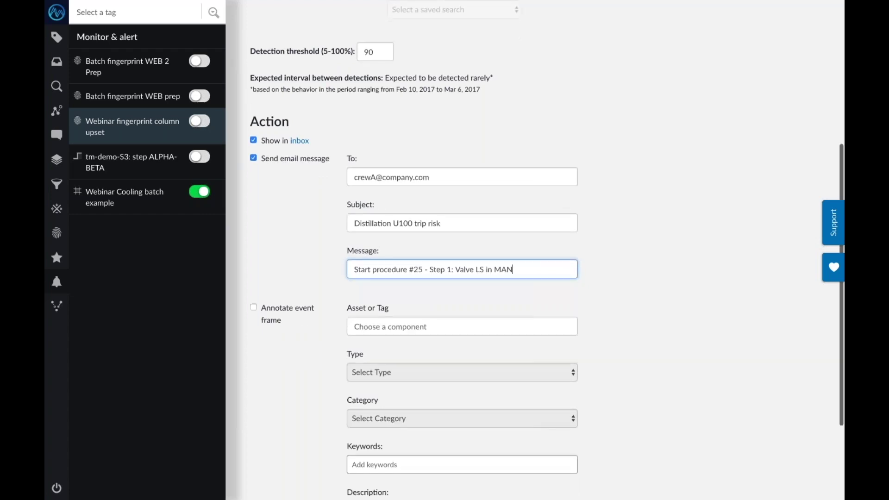
# Save the inbox and email alert settings, then toggle the Webinar fingerprint column upset monitor on
pyautogui.scroll(-5, 463, 277)
pyautogui.click(265, 467)
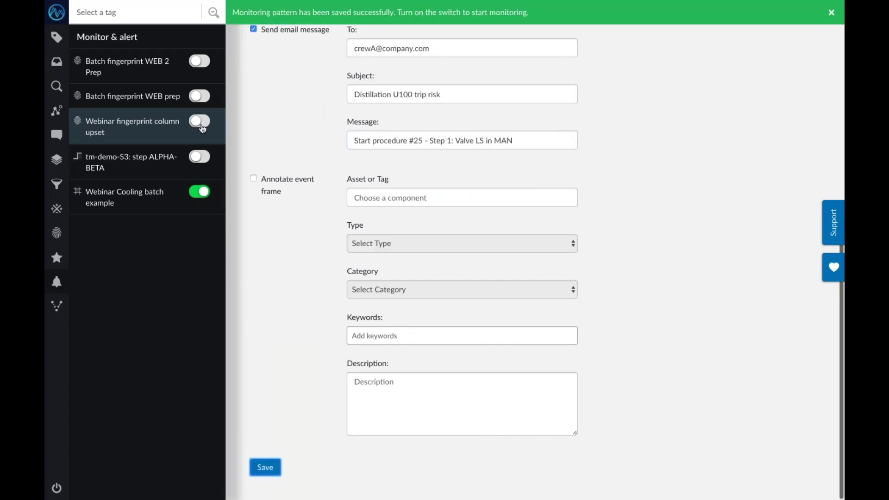
pyautogui.click(200, 121)
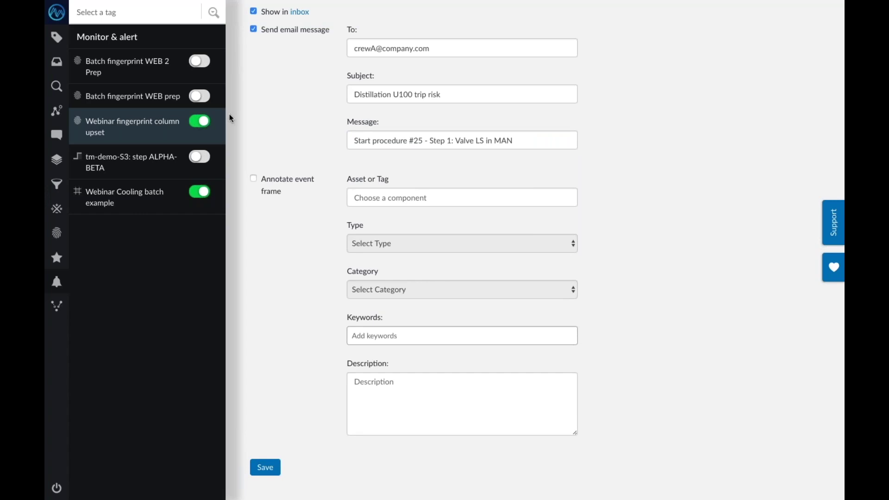
# Switch desktops to the webinar slides PDF beside TrendMiner
pyautogui.hotkey('ctrl', 'Left')
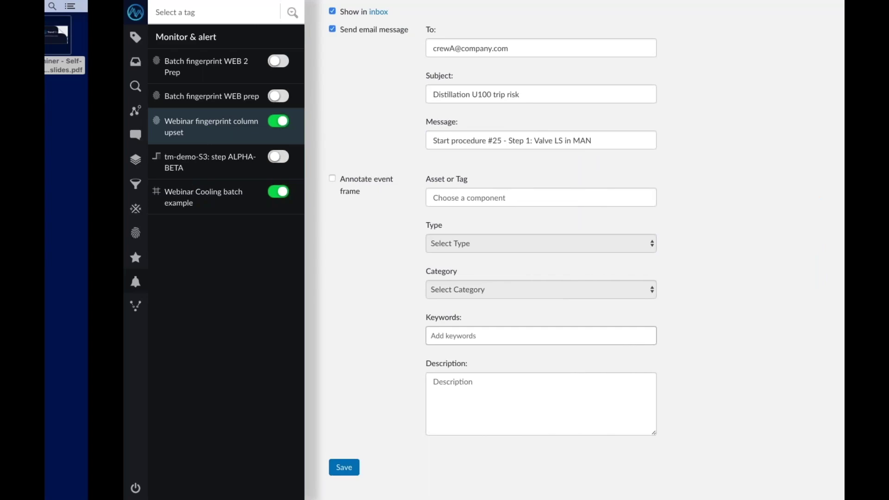